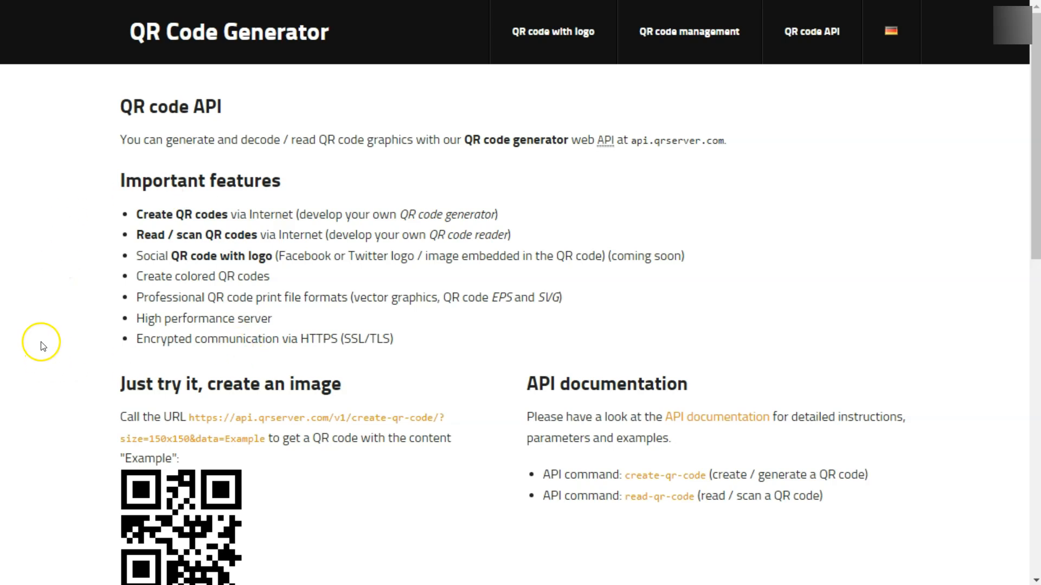
# Copy the link address of the example create-qr-code URL under "Just try it, create an image".
pyautogui.scroll(-2, 43, 347)
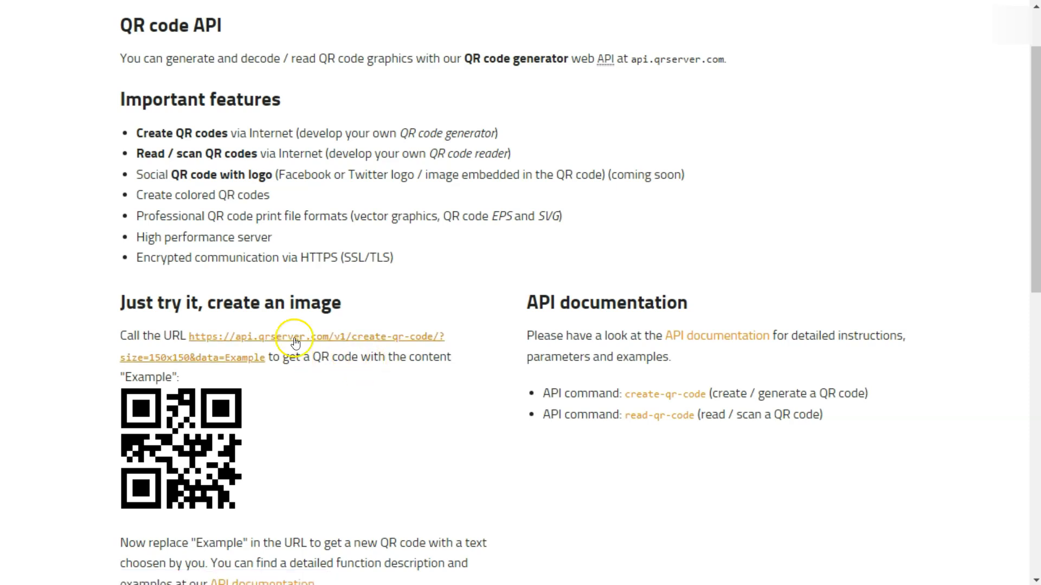
pyautogui.rightClick(232, 336)
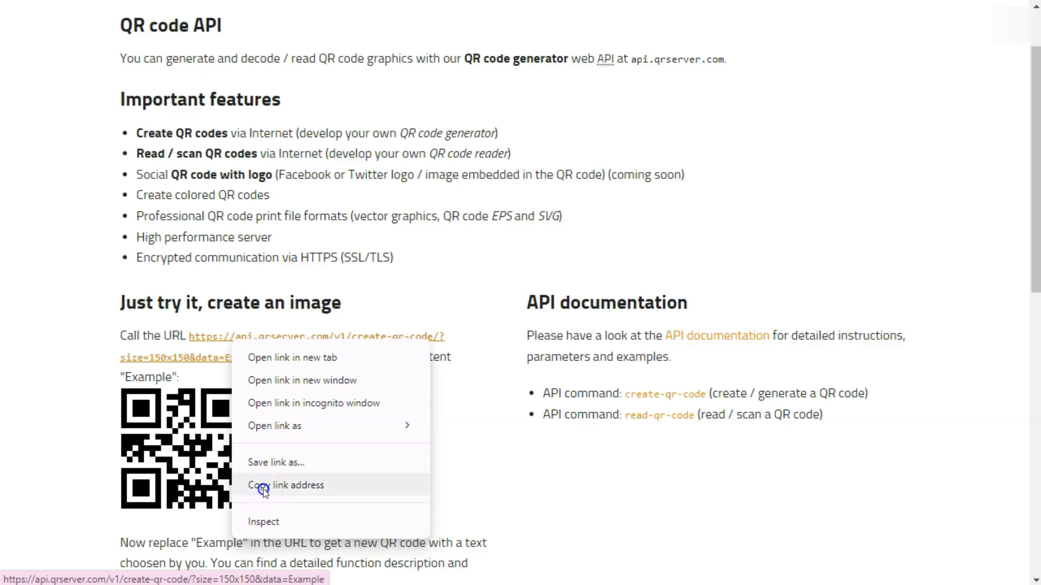
pyautogui.click(260, 486)
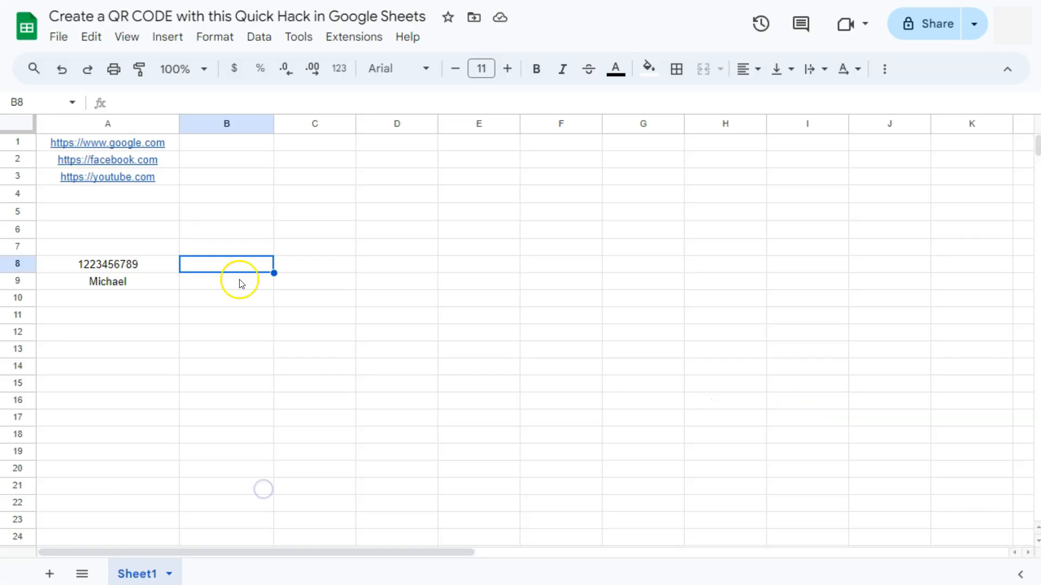
# Switch to the Google Sheets spreadsheet and begin an IMAGE formula in B8 with an opening quote and the copied create-qr-code URL.
pyautogui.click(227, 265)
pyautogui.write('=')
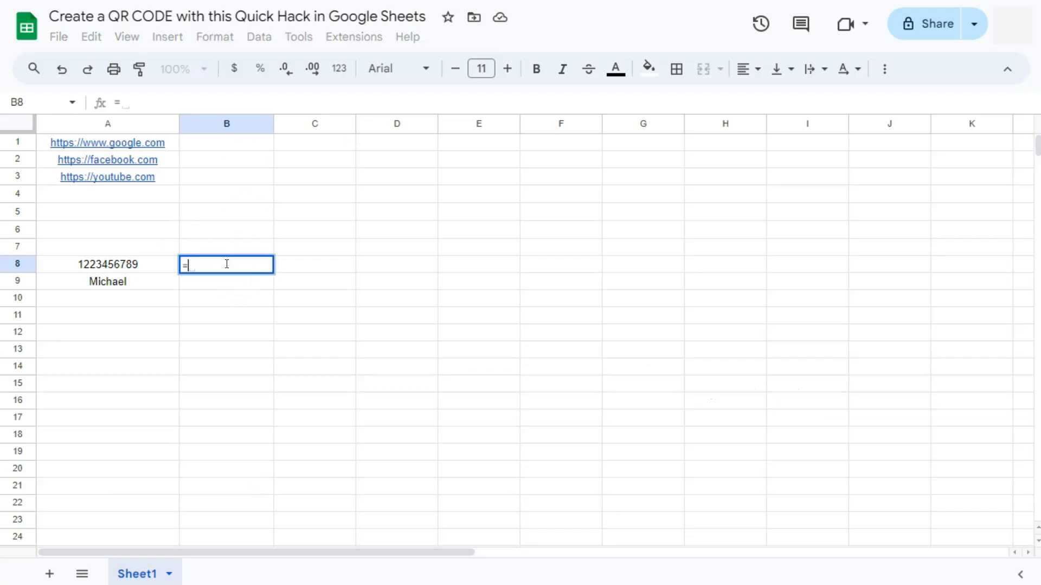
pyautogui.write('image(')
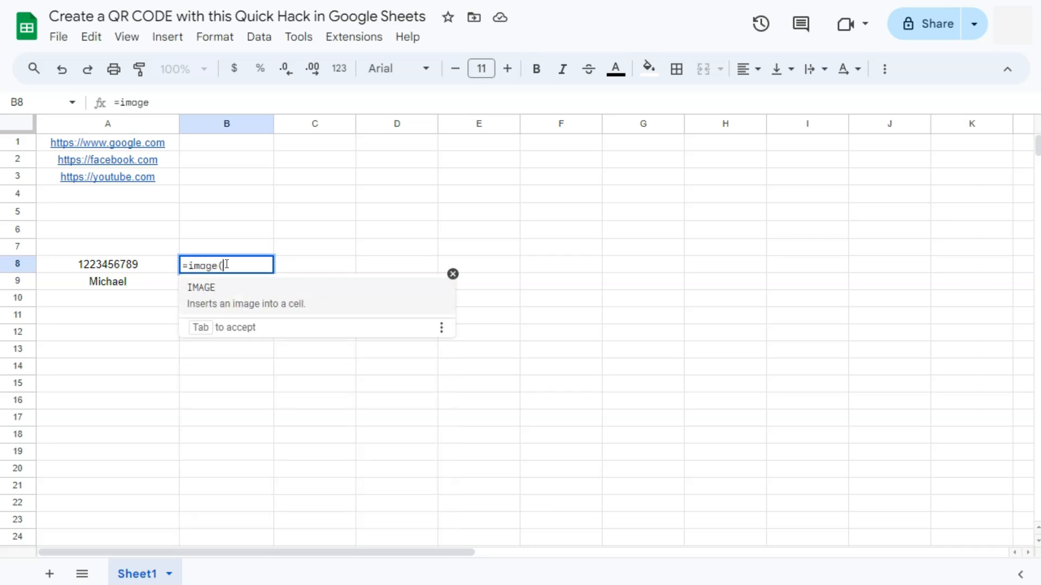
pyautogui.write('"')
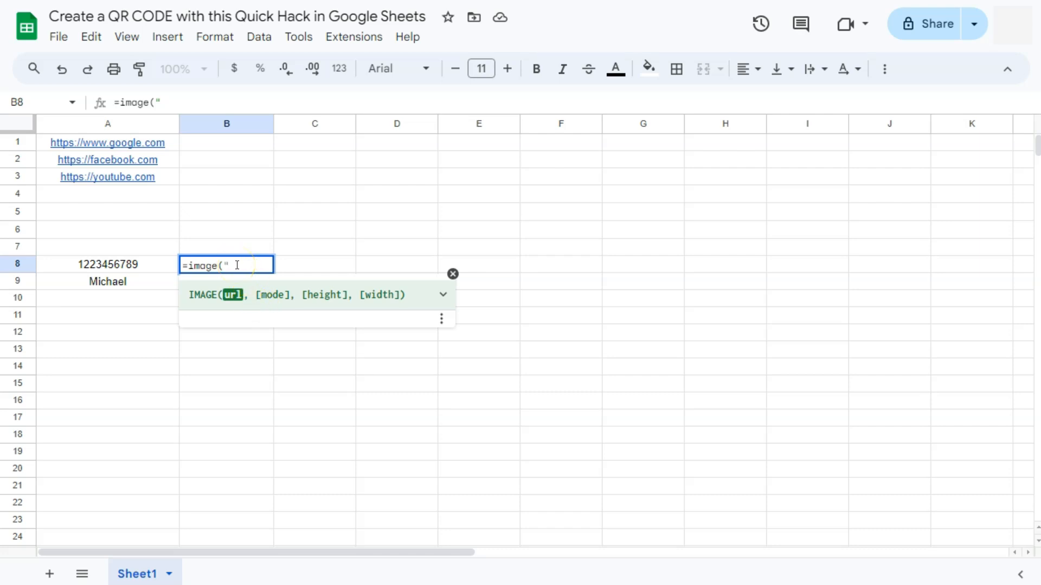
pyautogui.write('https://api.qrserver.com/v1/create-qr-code/?size=150x150&data=Example')
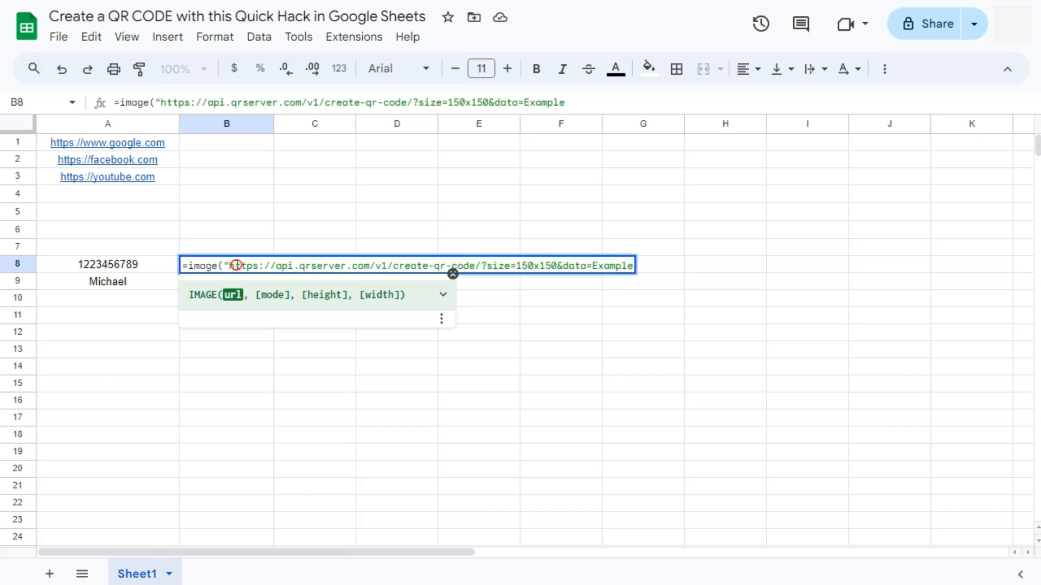
pyautogui.rightClick(235, 265)
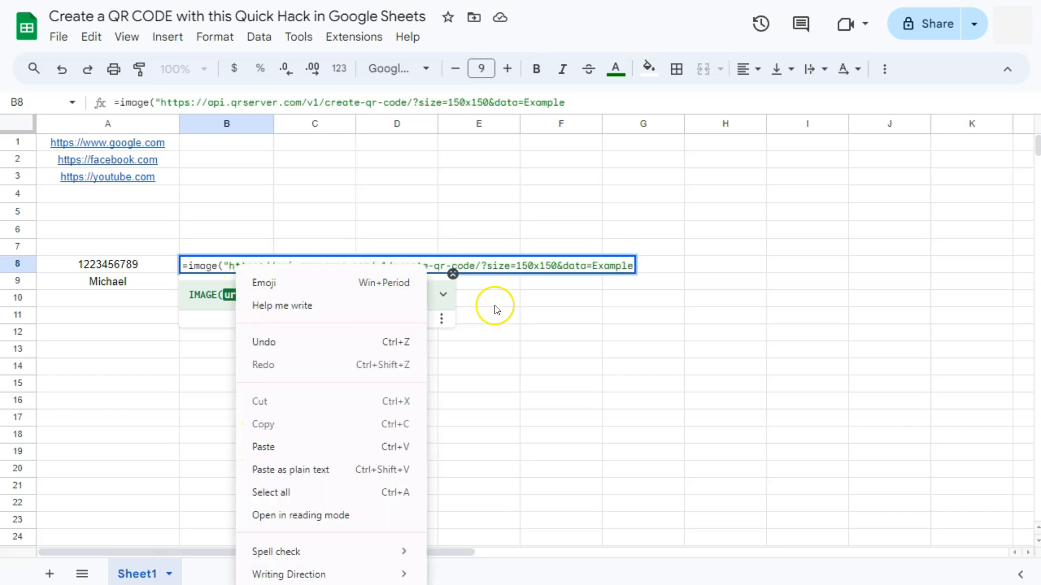
pyautogui.click(522, 265)
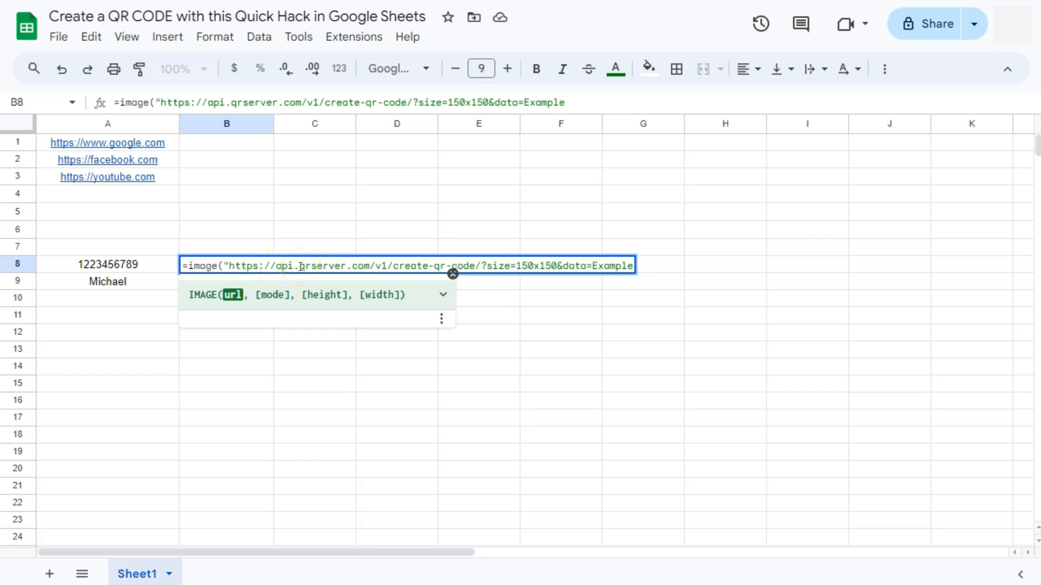
pyautogui.moveTo(592, 267); pyautogui.dragTo(634, 268)
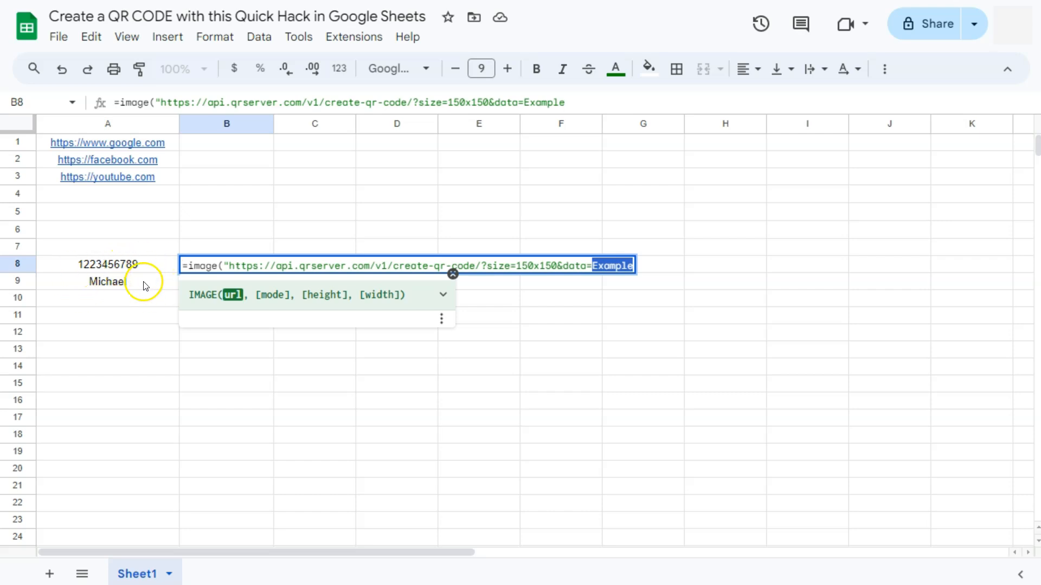
pyautogui.press('BackSpace')
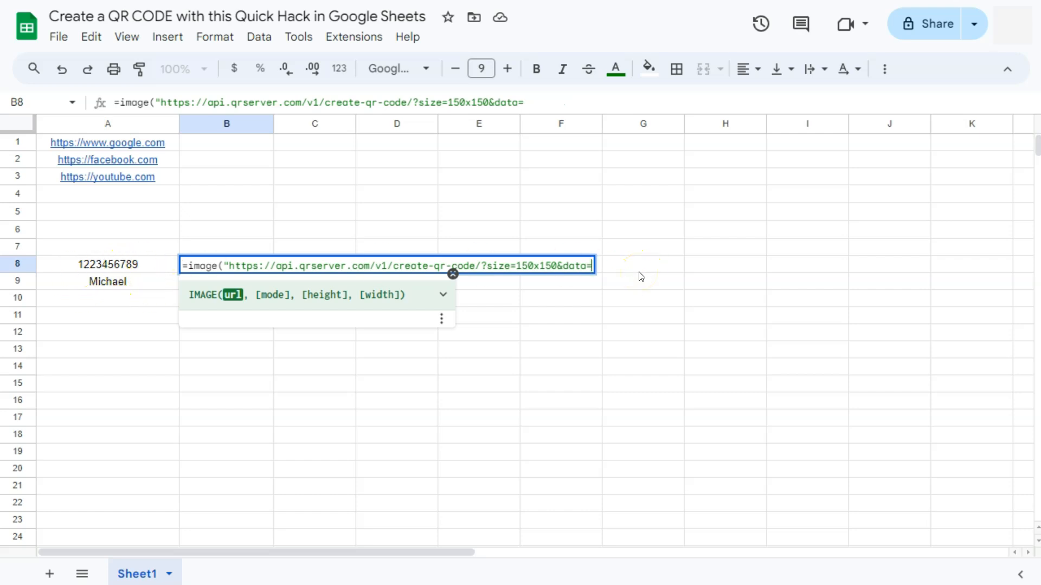
pyautogui.write('1223')
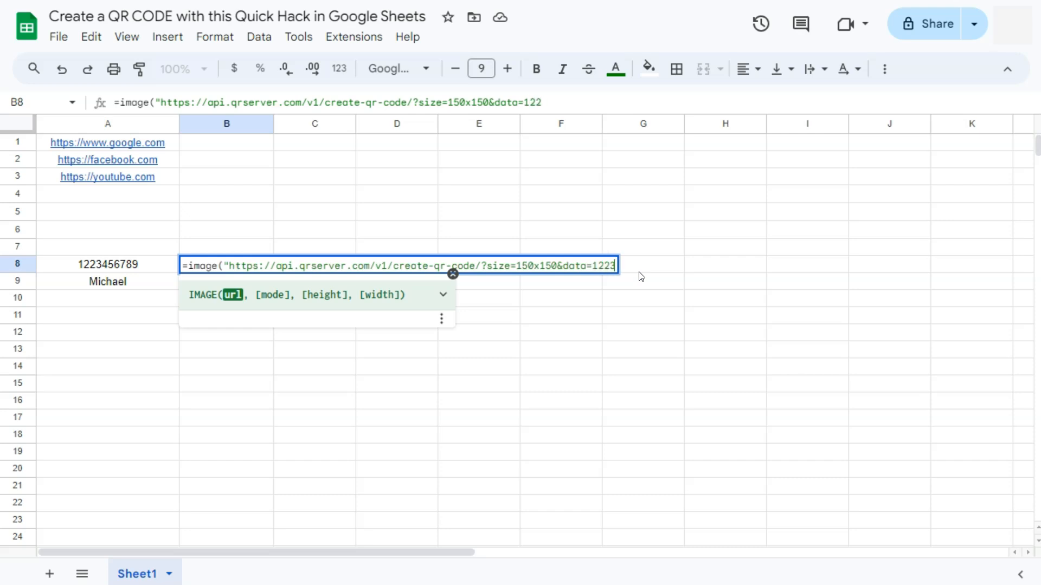
pyautogui.write('456789')
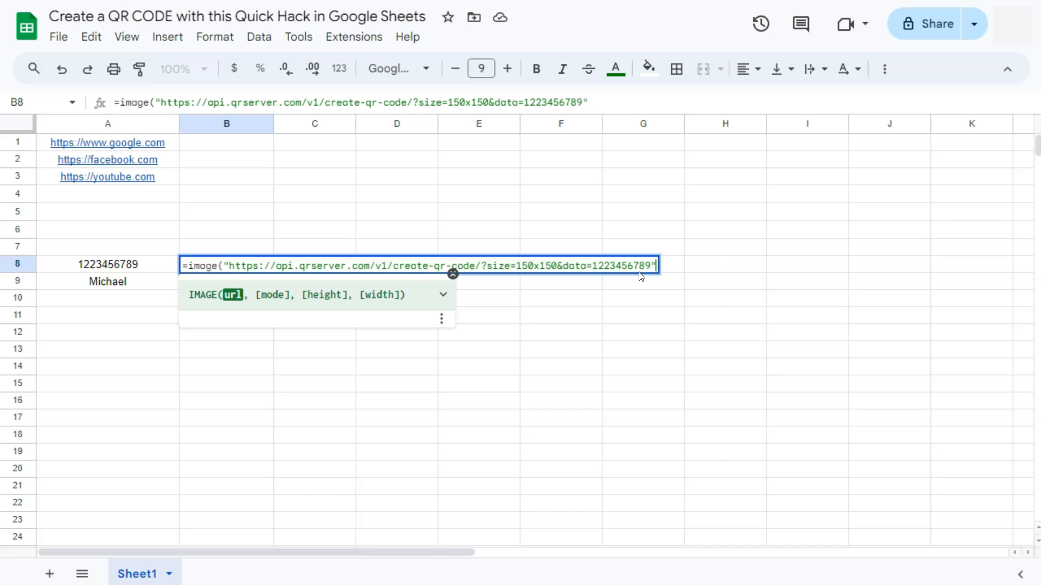
pyautogui.press('Return')
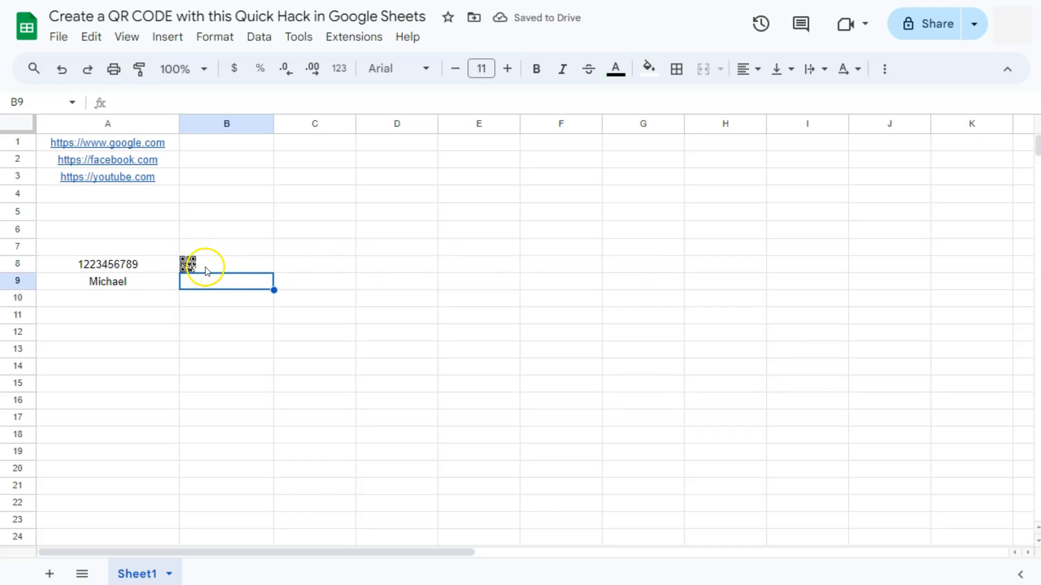
# Make rows 8 and 9 tall enough for a readable QR code and fill the B8 formula down to B9.
pyautogui.moveTo(22, 267); pyautogui.dragTo(23, 353)
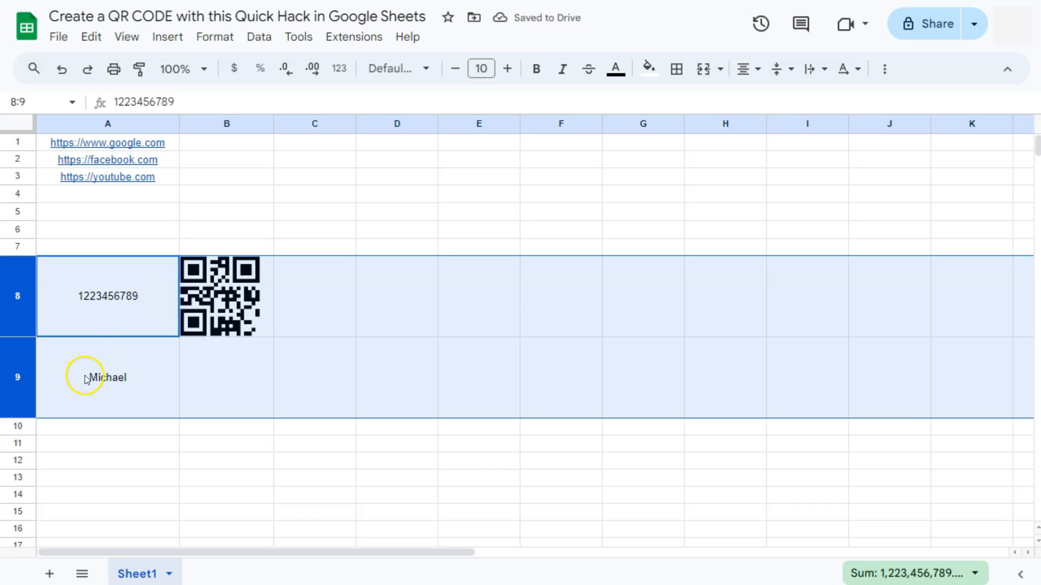
pyautogui.click(266, 307)
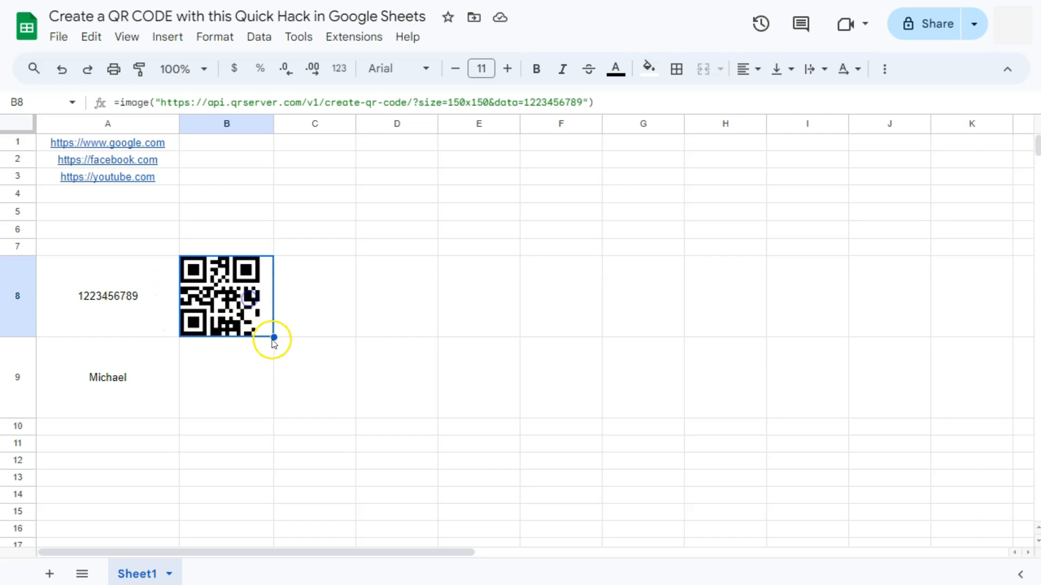
pyautogui.moveTo(275, 337); pyautogui.dragTo(267, 388)
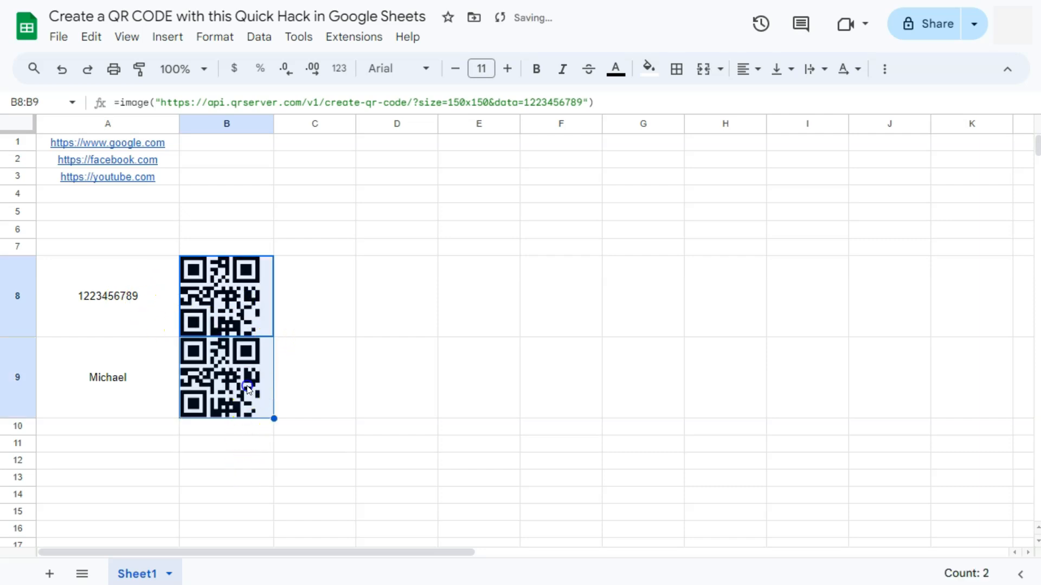
# Replace the number after "data=" in the B9 formula with the name from A9.
pyautogui.doubleClick(247, 388)
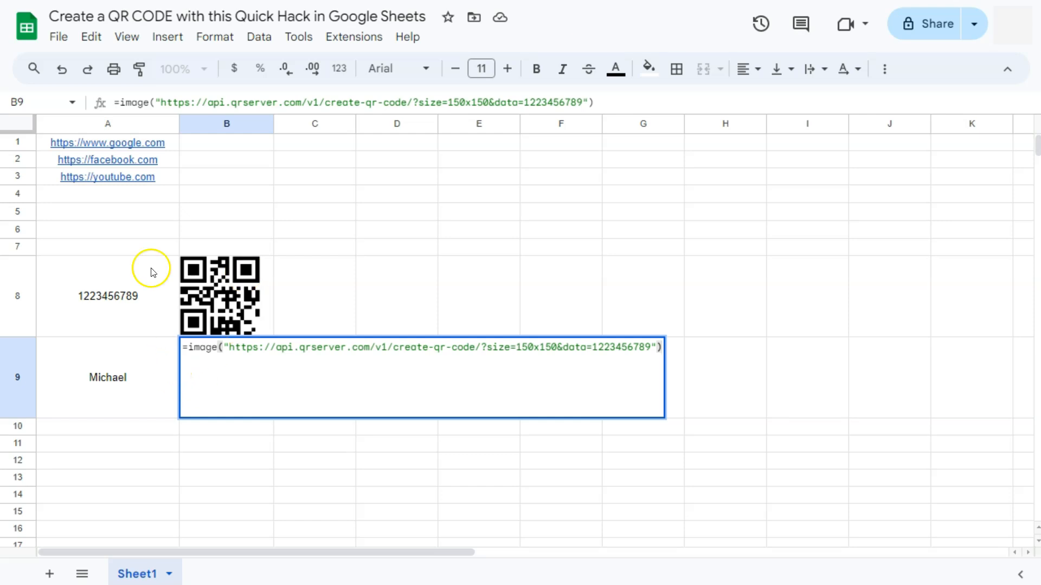
pyautogui.doubleClick(649, 347)
pyautogui.press('BackSpace')
pyautogui.write('Michael')
pyautogui.press('Return')
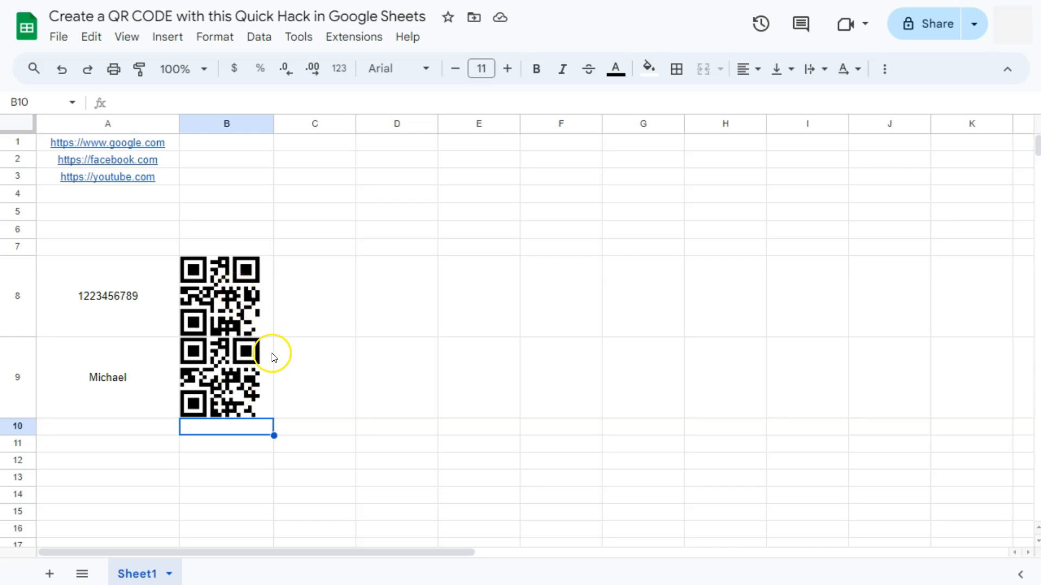
# Compare the QR codes and formulas in B8 and B9 with the source values in A8 and A9.
pyautogui.press('Up')
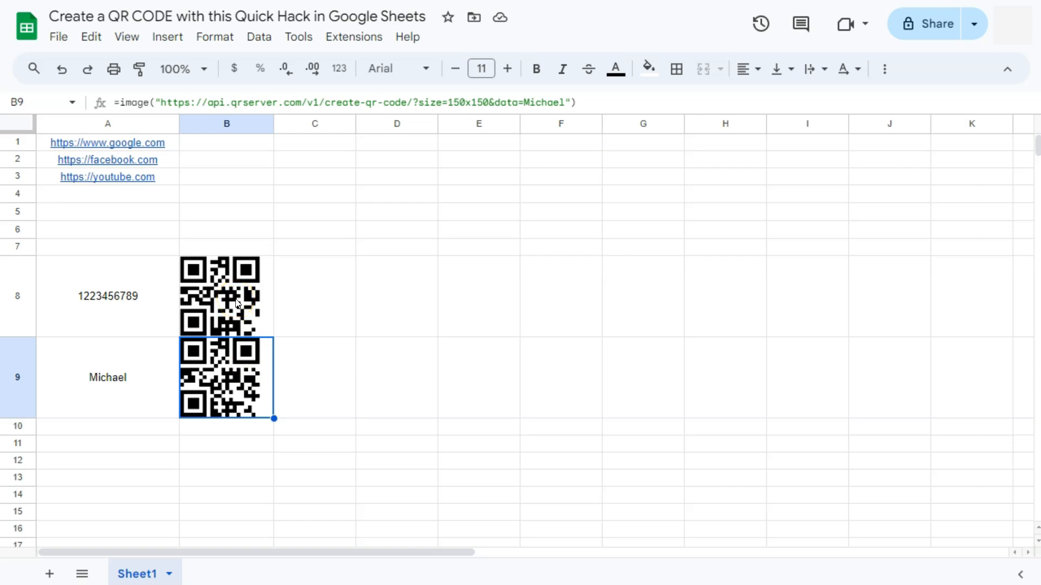
pyautogui.click(237, 300)
pyautogui.click(234, 362)
pyautogui.click(230, 310)
pyautogui.click(229, 352)
pyautogui.click(149, 360)
pyautogui.click(149, 305)
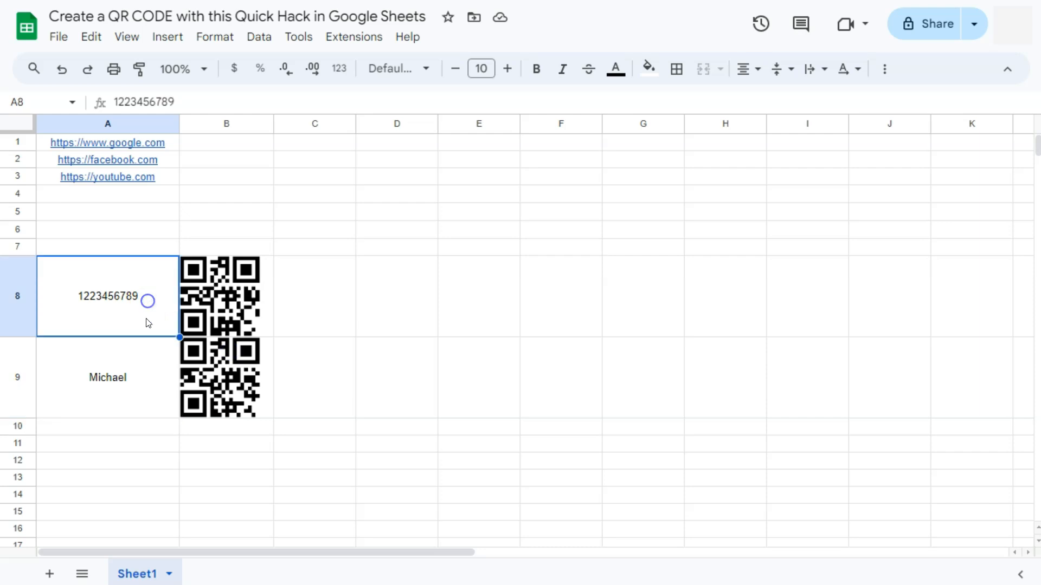
pyautogui.click(142, 366)
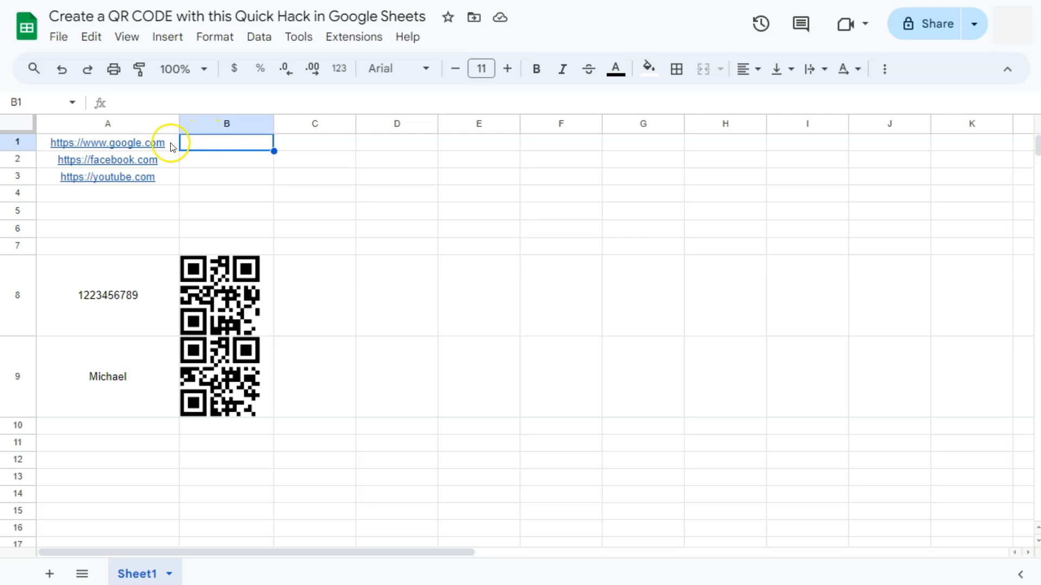
# Copy the full formula text from B8 and paste it into B1 for editing.
pyautogui.click(217, 142)
pyautogui.click(230, 284)
pyautogui.click(239, 102)
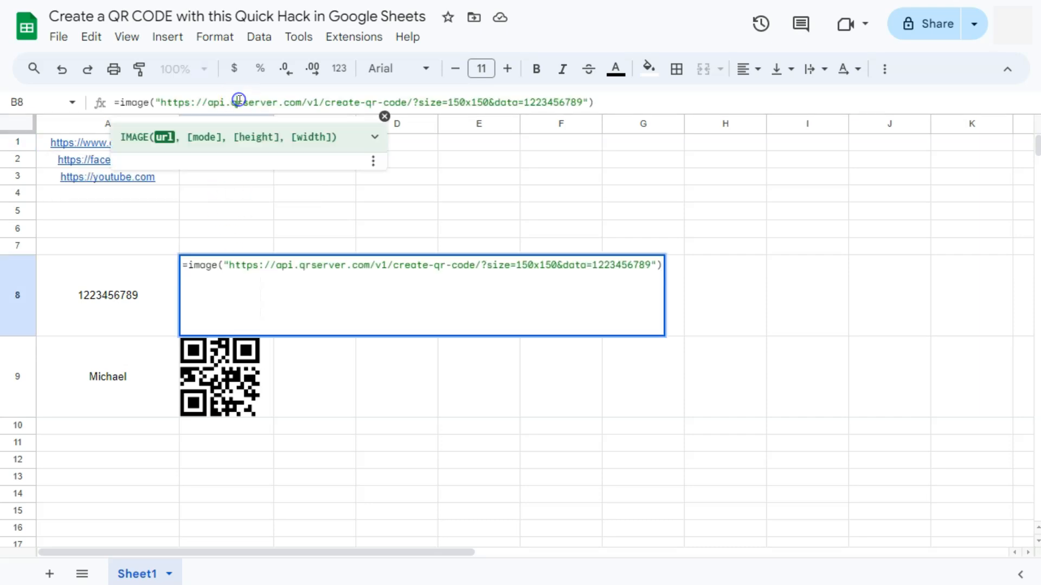
pyautogui.hotkey('ctrl', 'a')
pyautogui.hotkey('ctrl', 'c')
pyautogui.click(230, 142)
pyautogui.rightClick(232, 145)
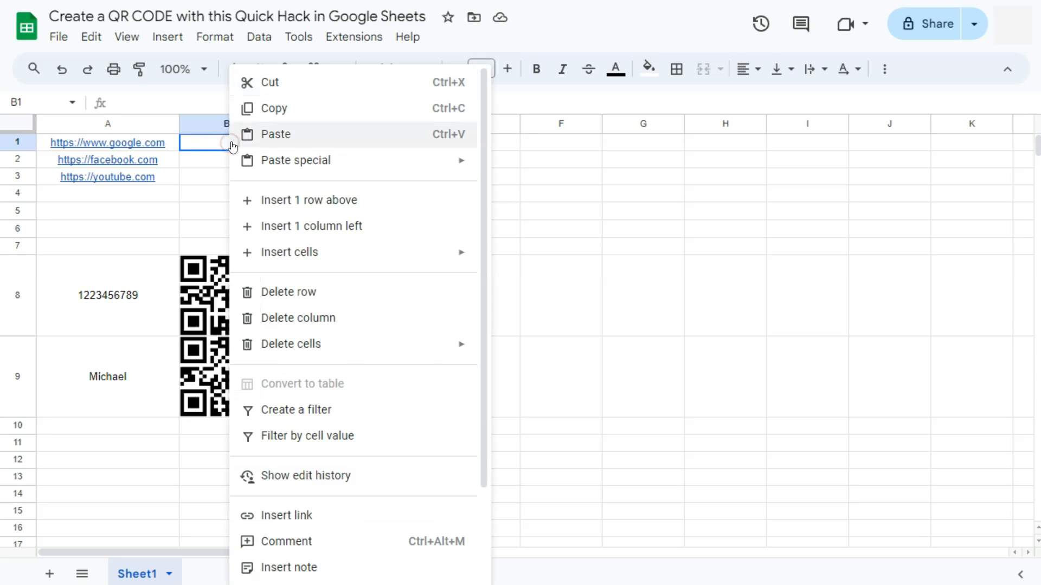
pyautogui.click(209, 142)
pyautogui.doubleClick(210, 141)
pyautogui.rightClick(210, 141)
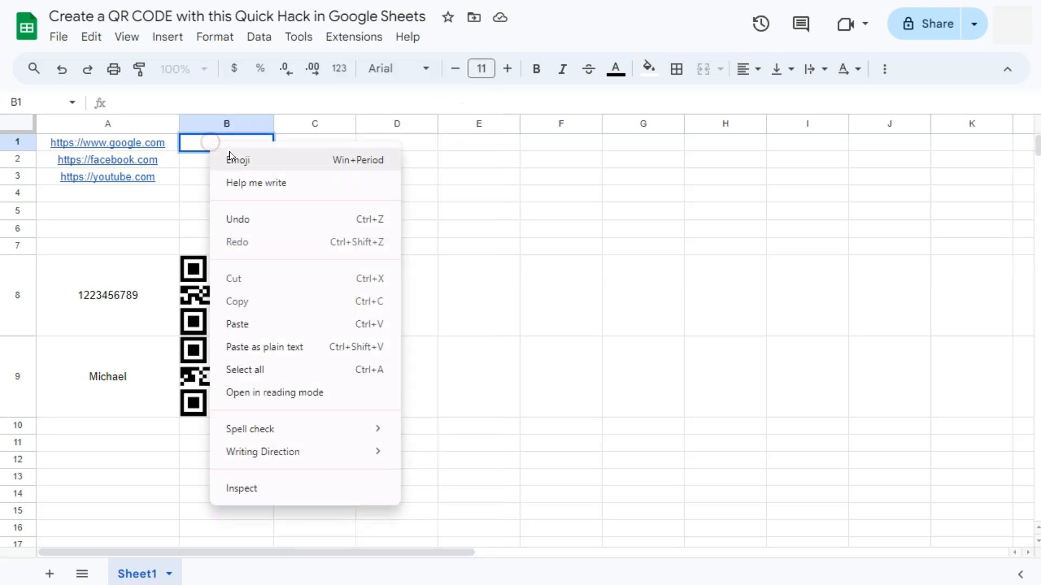
pyautogui.click(239, 324)
# Remove the hard-coded number from the B1 formula, append &A1 after the quoted URL and enter the formula.
pyautogui.doubleClick(638, 144)
pyautogui.press('BackSpace')
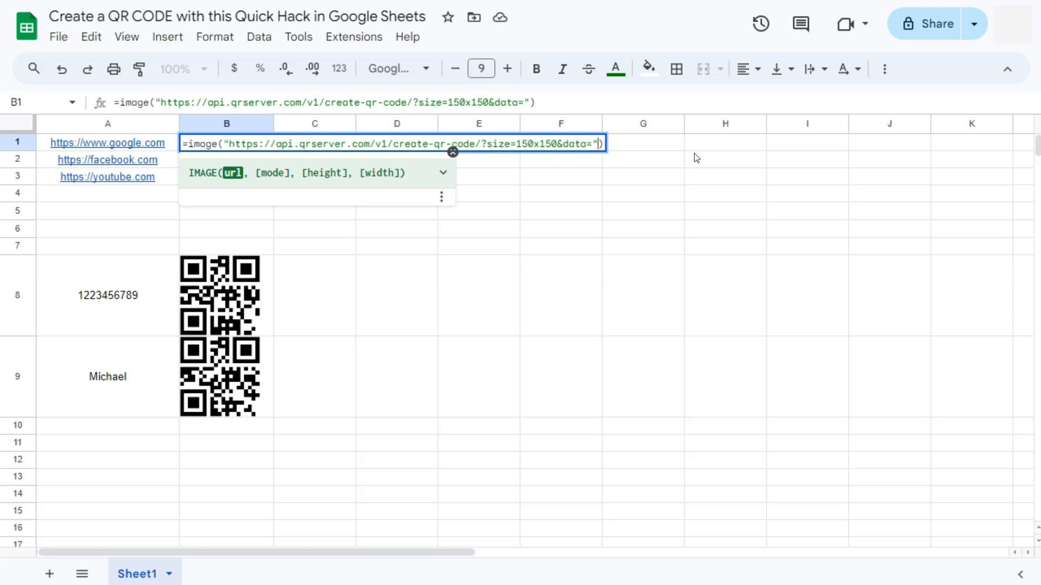
pyautogui.write('&')
pyautogui.click(170, 143)
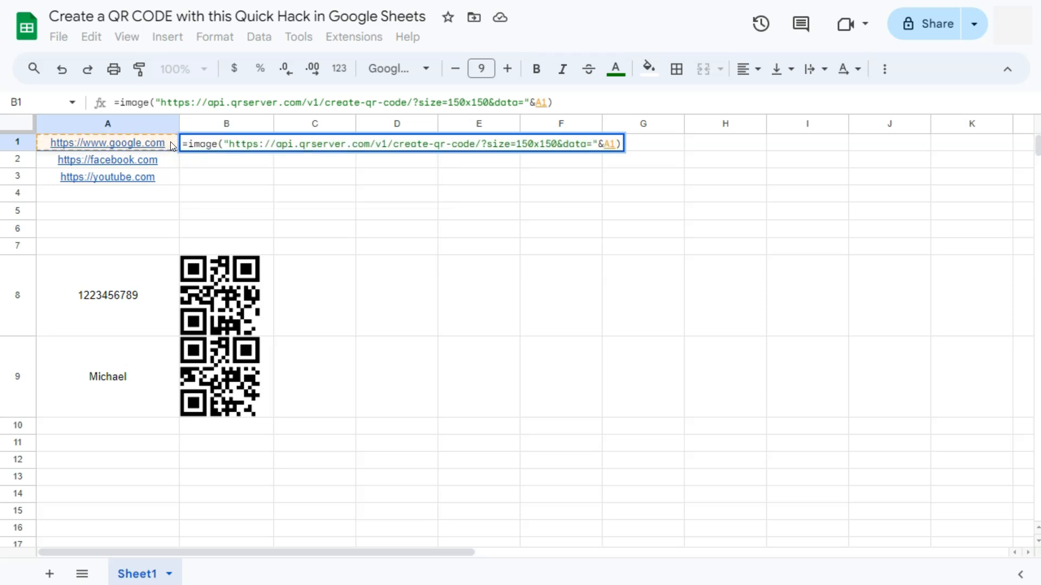
pyautogui.press('Return')
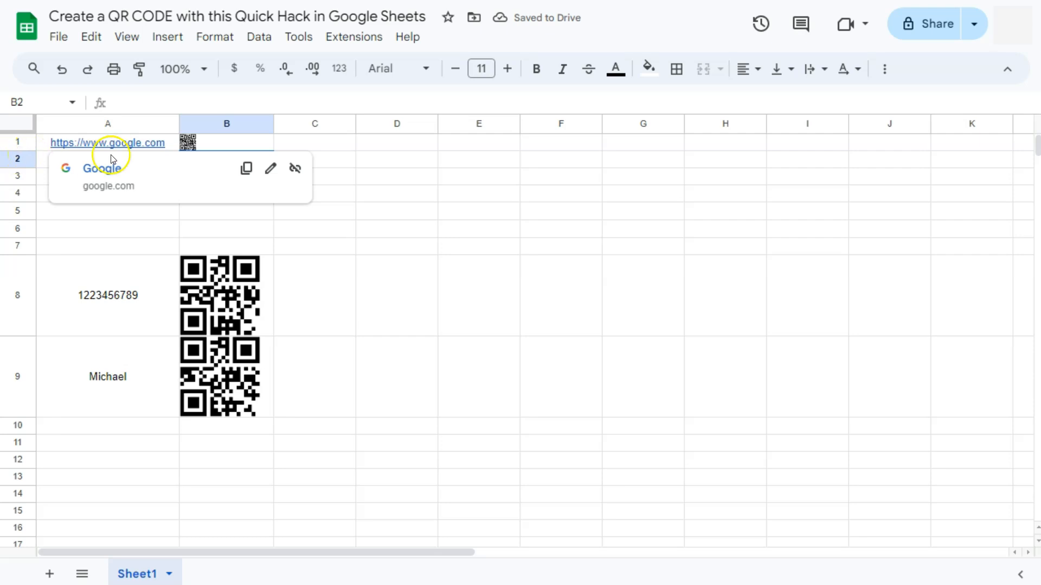
# Fill the B1 formula down to B3 and check the cell references in B1 through B3.
pyautogui.click(213, 143)
pyautogui.moveTo(273, 151); pyautogui.dragTo(273, 179)
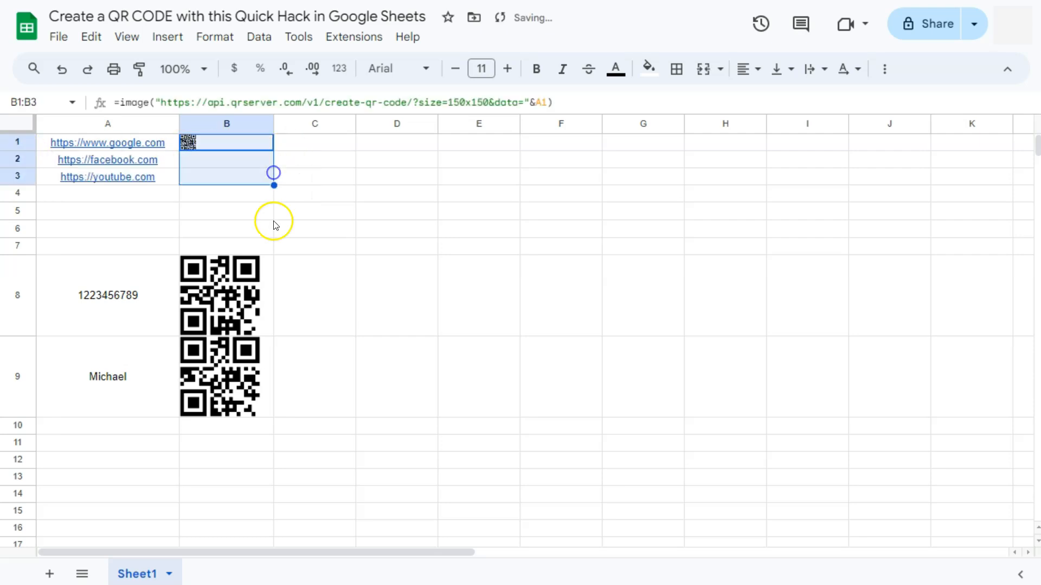
pyautogui.click(215, 162)
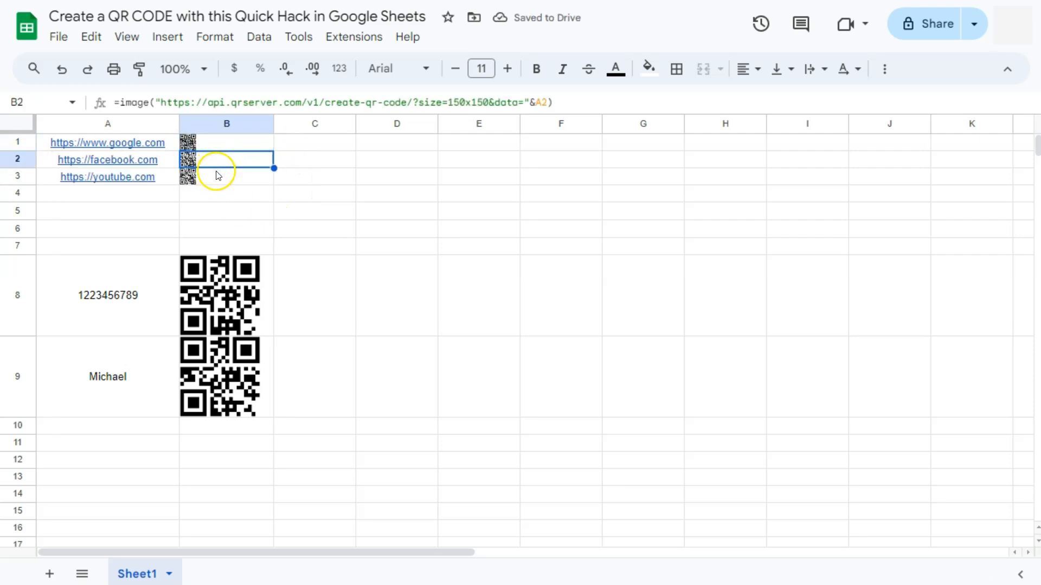
pyautogui.click(216, 171)
pyautogui.click(215, 142)
pyautogui.click(216, 158)
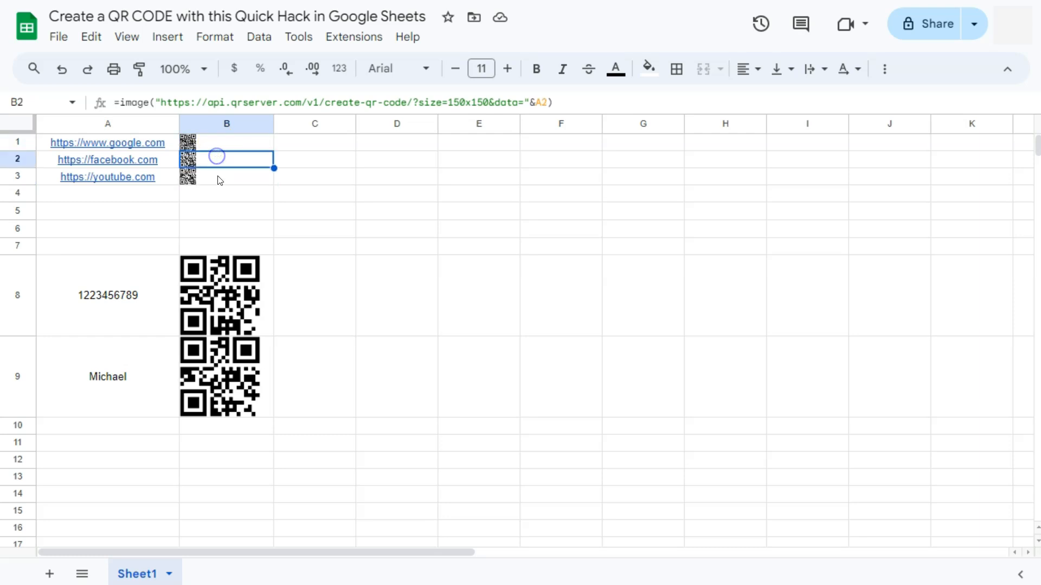
pyautogui.click(217, 176)
# Increase the height of rows 1 to 3 together to enlarge their QR codes.
pyautogui.moveTo(17, 143); pyautogui.dragTo(22, 267)
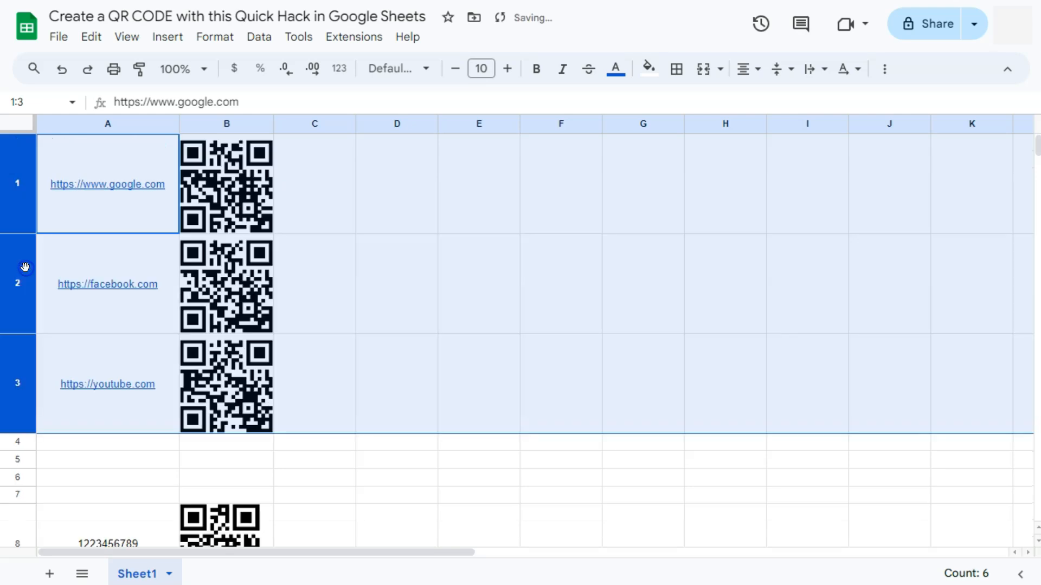
pyautogui.click(335, 194)
pyautogui.click(303, 184)
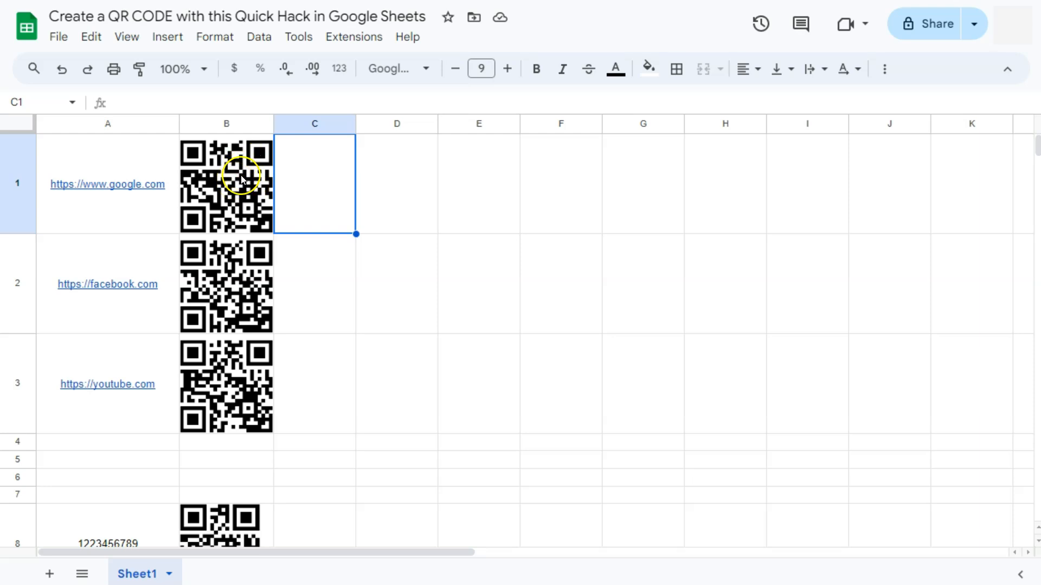
pyautogui.click(122, 202)
pyautogui.click(139, 307)
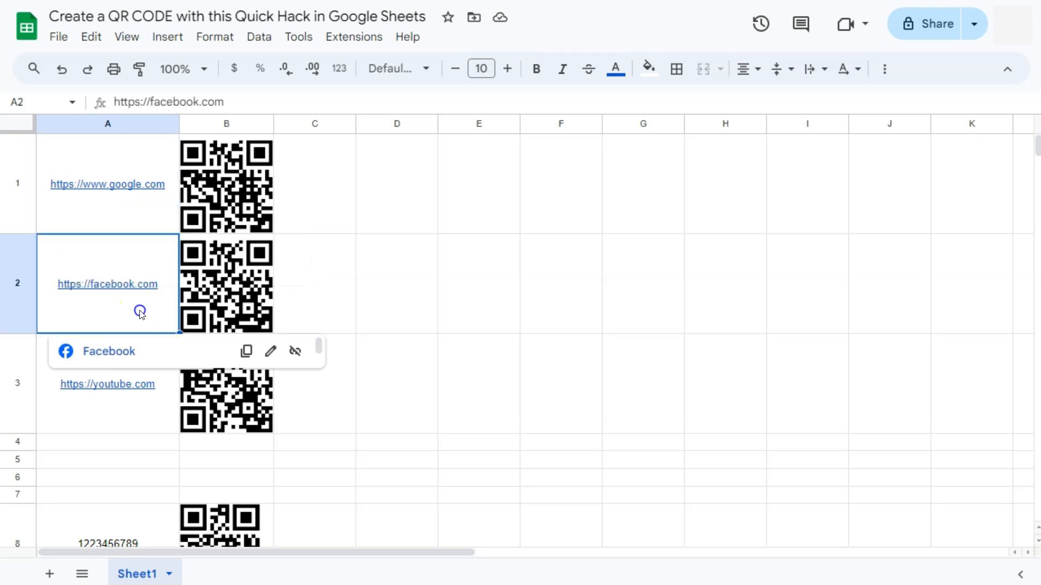
pyautogui.click(153, 432)
pyautogui.click(302, 285)
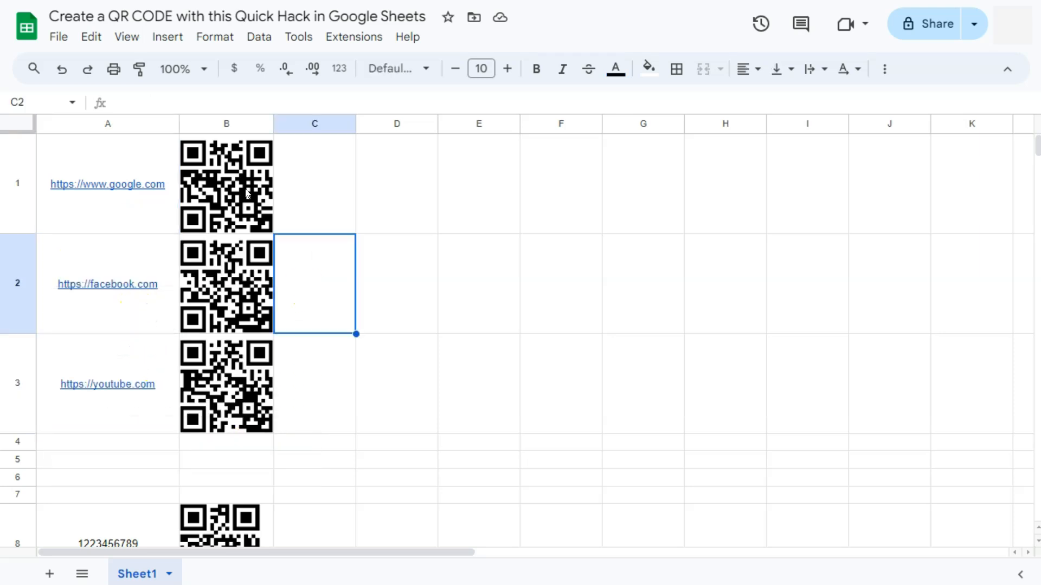
# Widen column B and increase the height of row 1 to enlarge the QR code in B1.
pyautogui.moveTo(273, 123); pyautogui.dragTo(311, 122)
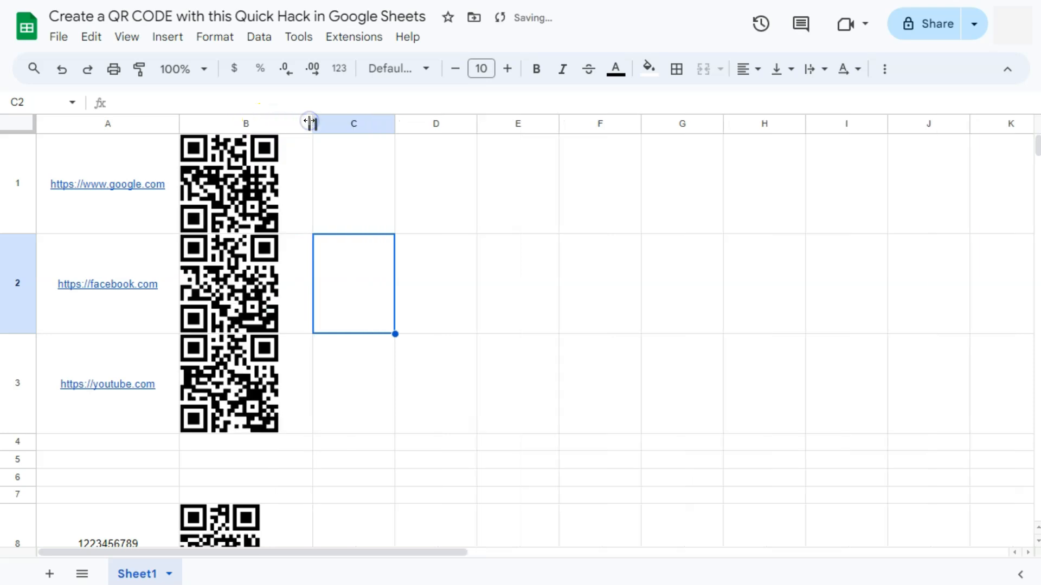
pyautogui.click(16, 207)
pyautogui.moveTo(18, 234); pyautogui.dragTo(19, 276)
pyautogui.click(340, 203)
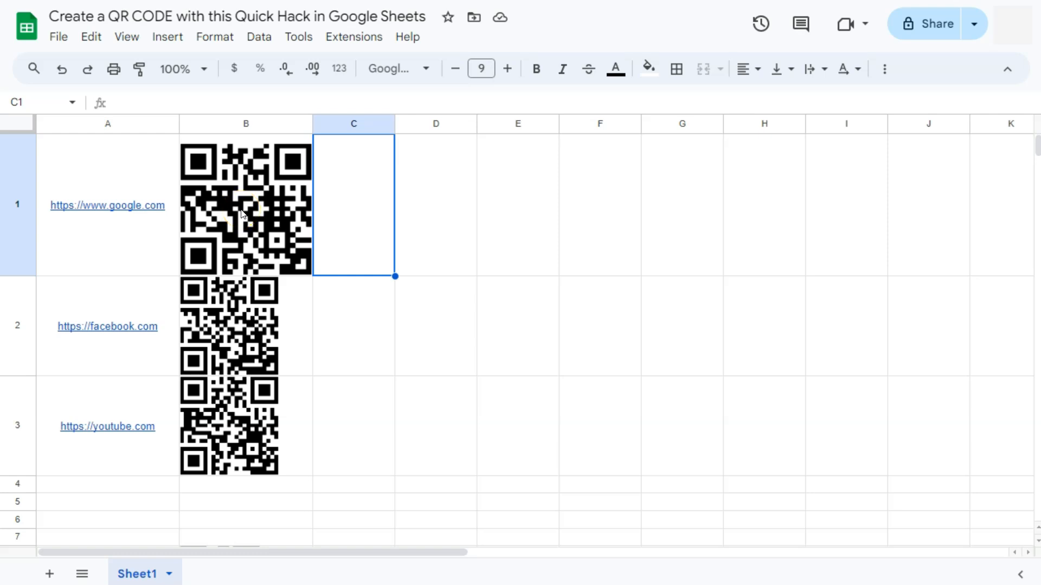
# Change the size parameter in the B1 QR code formula to 300x300 and enter the formula.
pyautogui.click(303, 309)
pyautogui.click(293, 209)
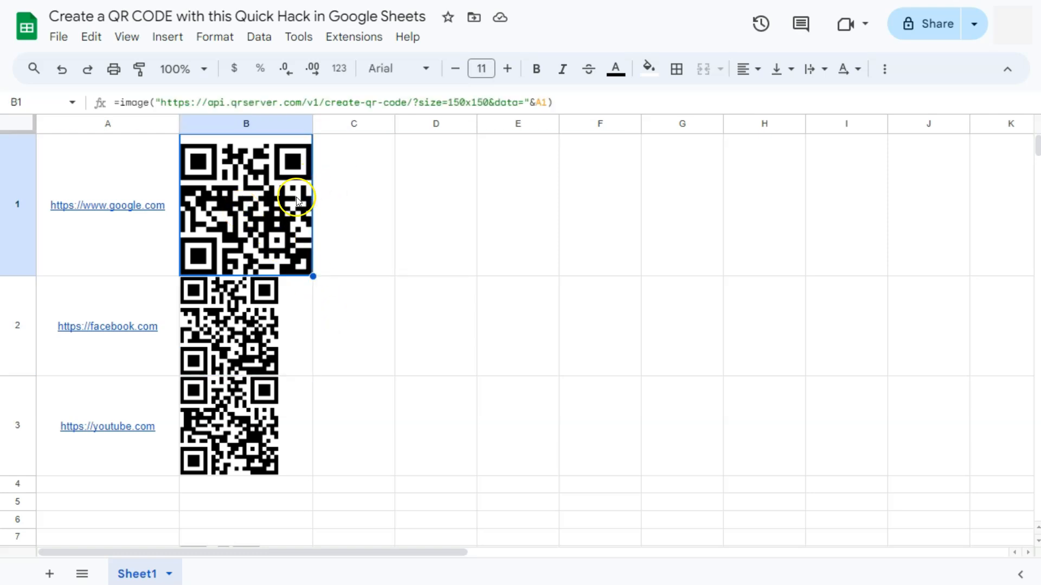
pyautogui.click(466, 103)
pyautogui.press('BackSpace')
pyautogui.press('BackSpace')
pyautogui.press('BackSpace')
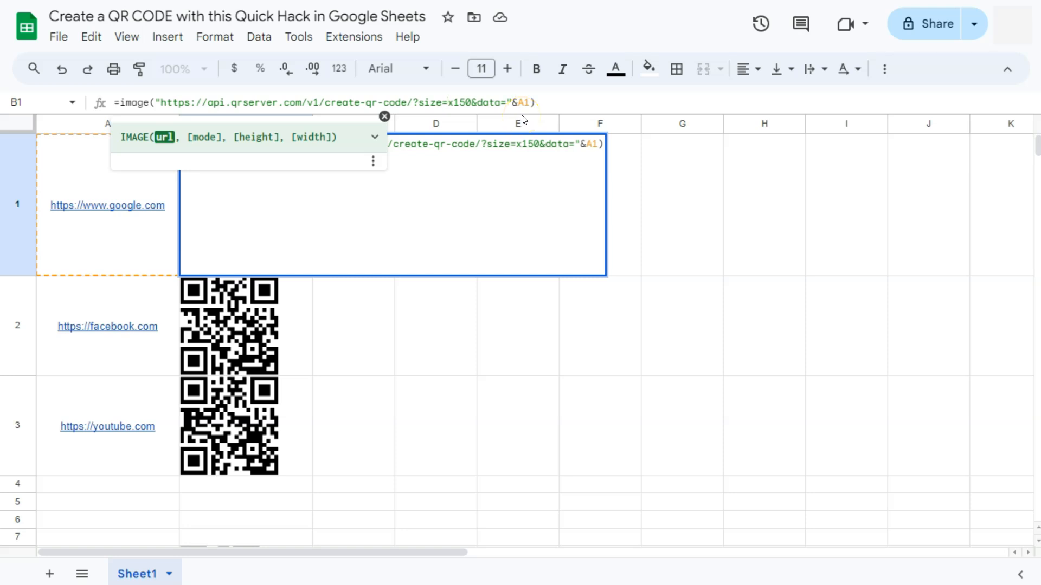
pyautogui.write('300')
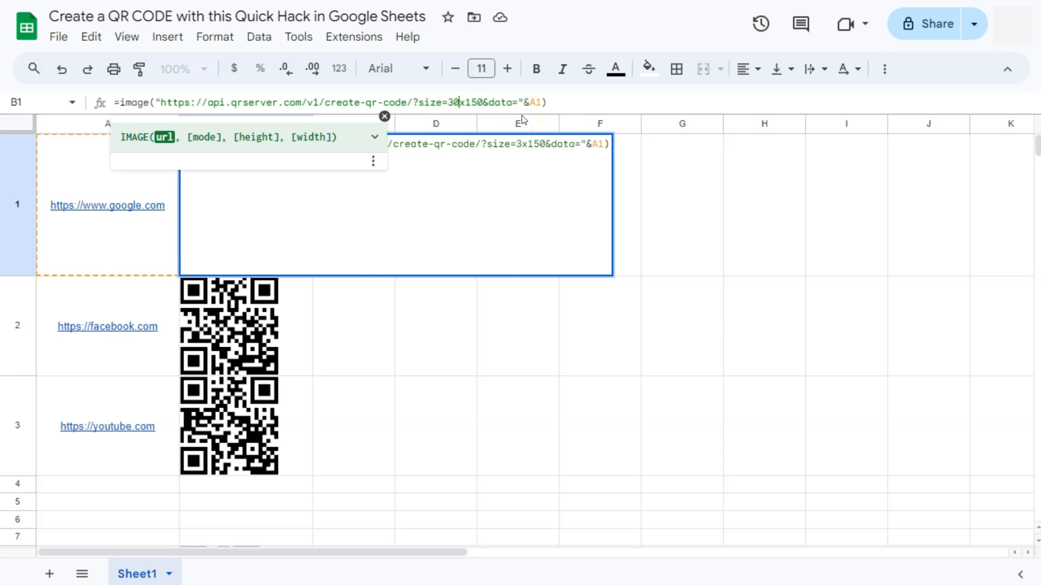
pyautogui.press('BackSpace')
pyautogui.press('BackSpace')
pyautogui.press('BackSpace')
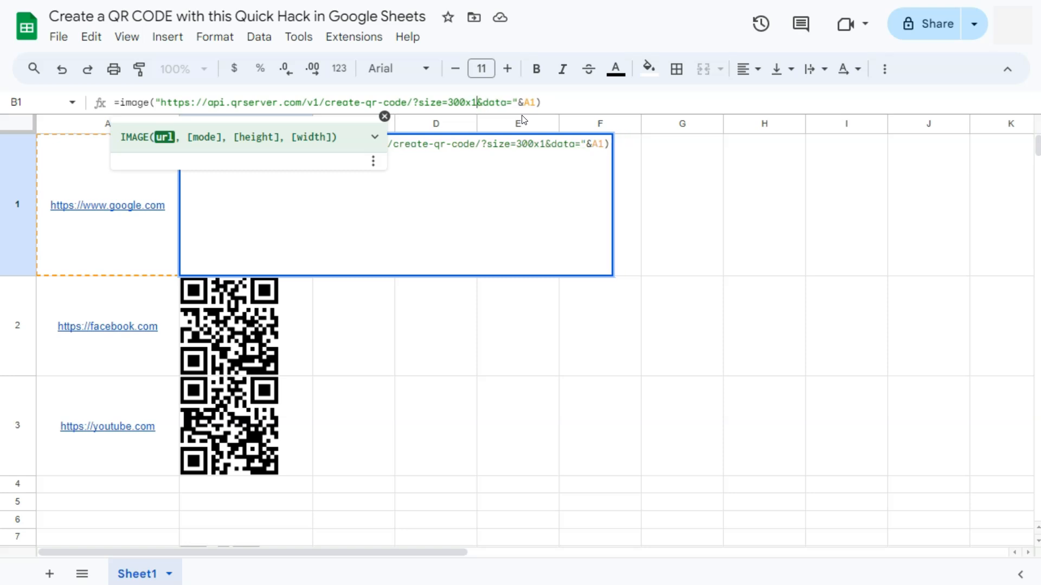
pyautogui.write('300')
pyautogui.press('Return')
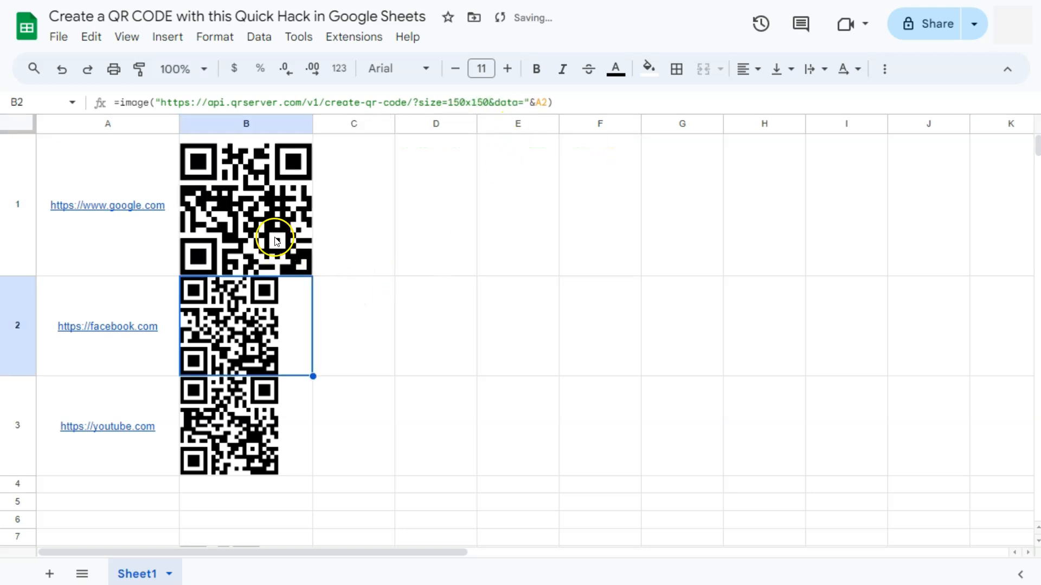
# Compare the QR codes in B1 and B2, and review the codes for the website links, number and text.
pyautogui.press('Up')
pyautogui.click(293, 329)
pyautogui.click(244, 214)
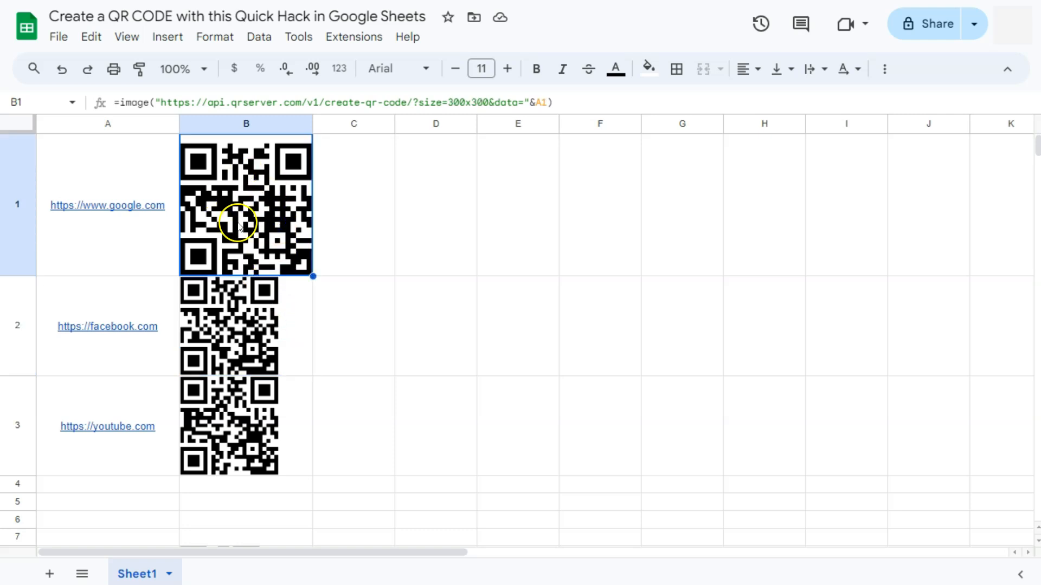
pyautogui.click(348, 230)
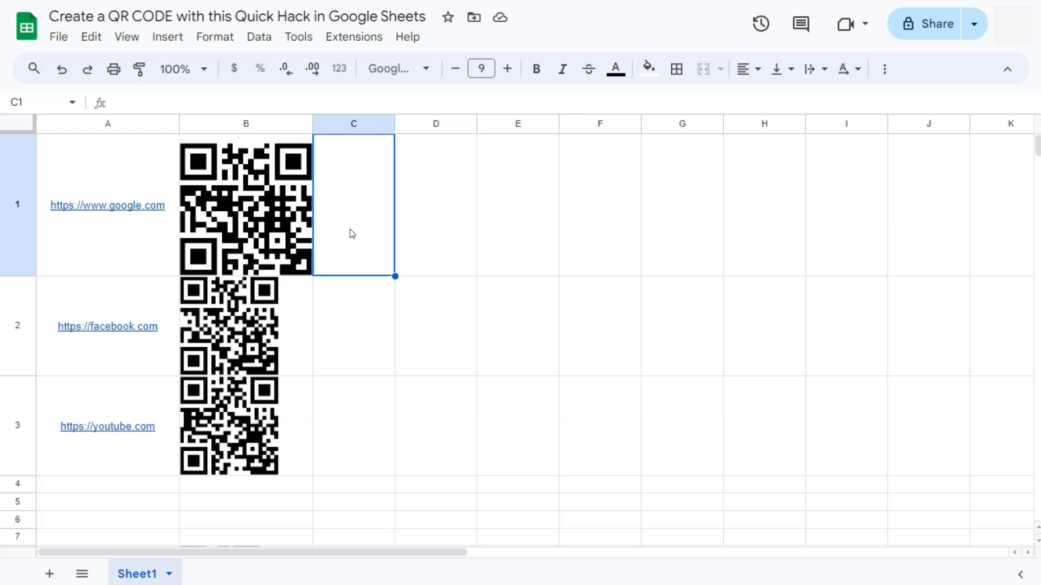
pyautogui.scroll(-6, 349, 232)
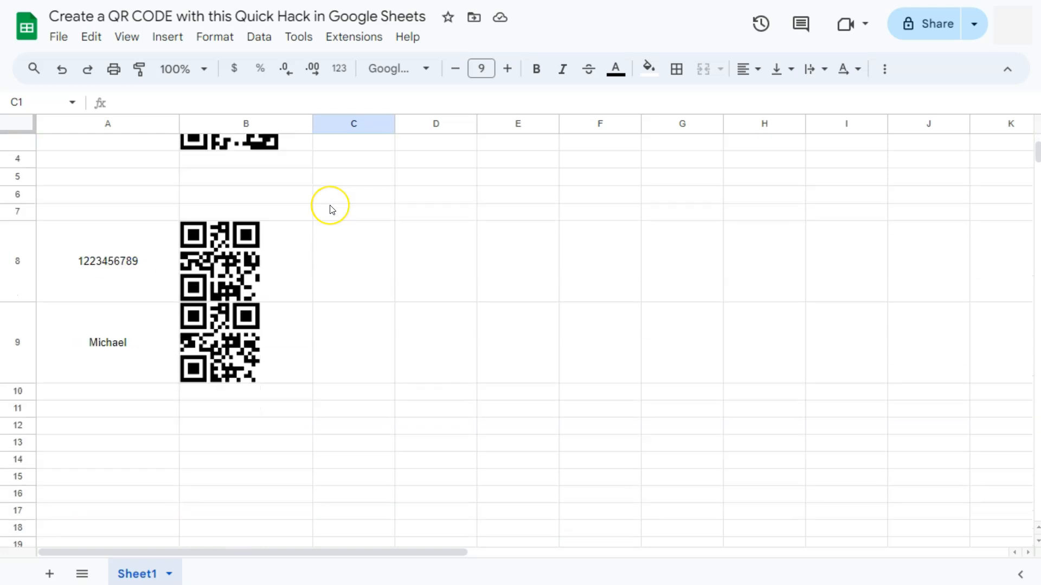
pyautogui.scroll(6, 332, 210)
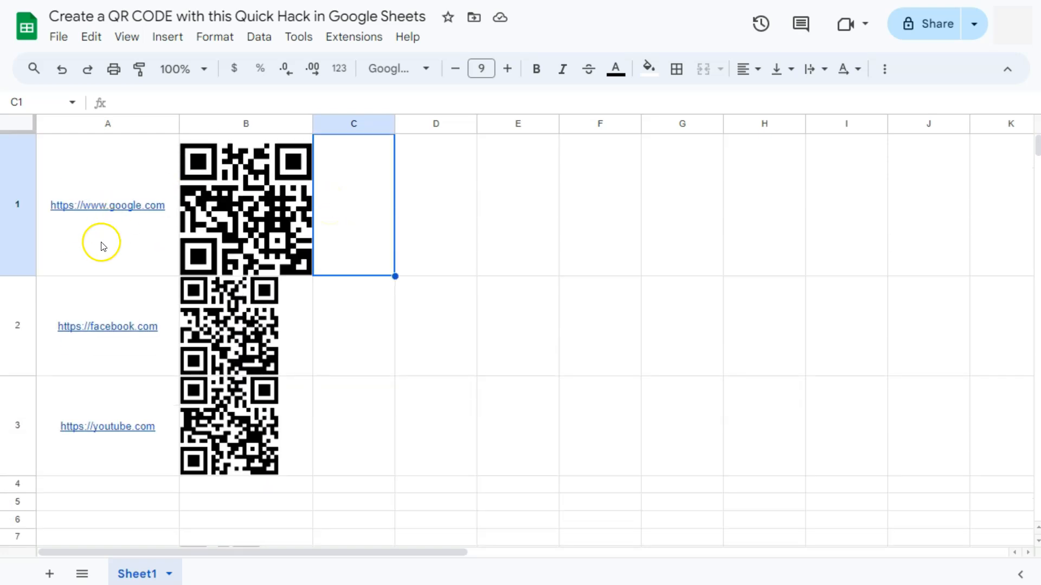
pyautogui.scroll(-5, 123, 457)
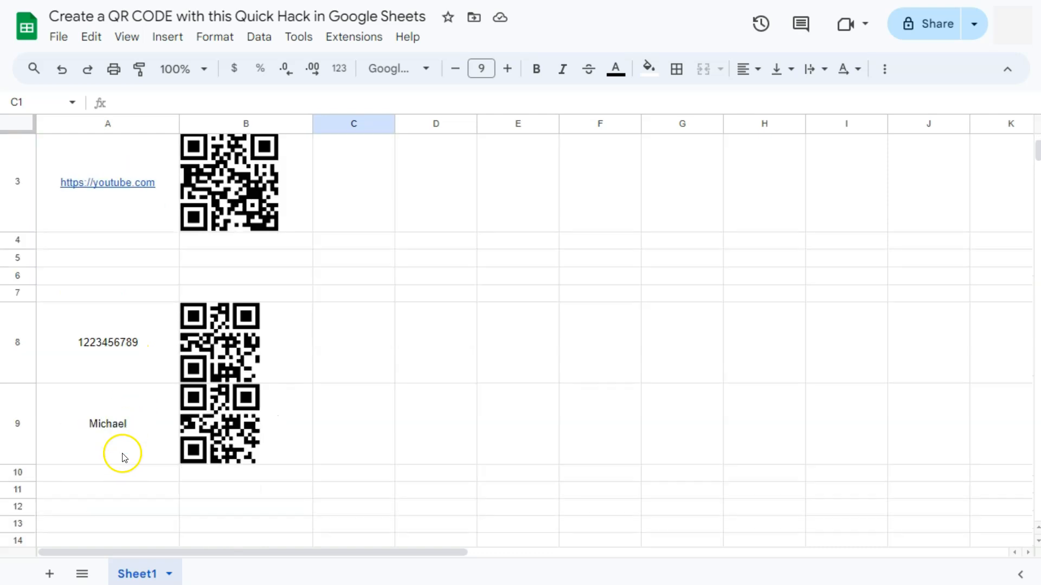
pyautogui.scroll(5, 358, 428)
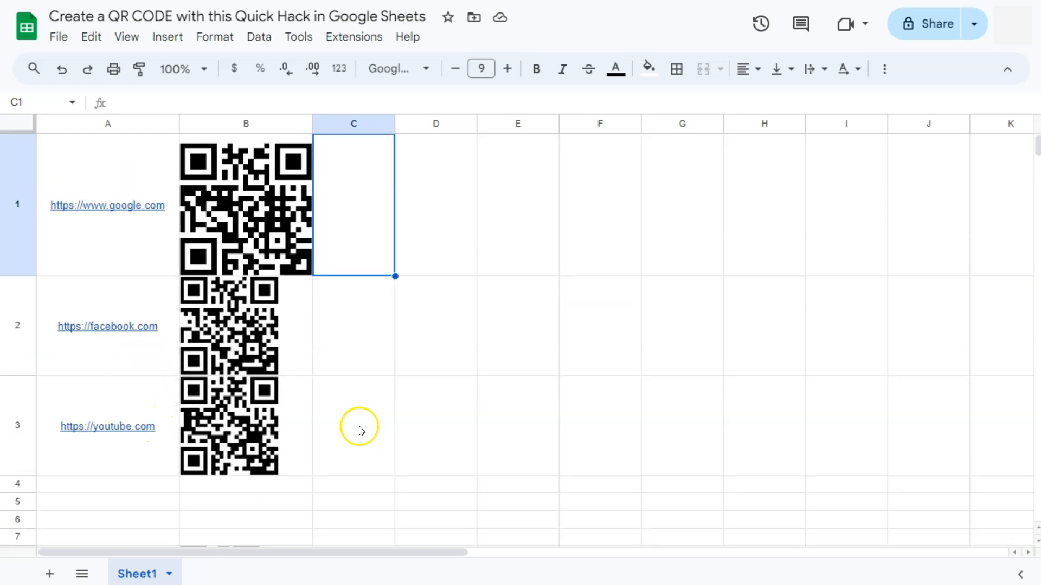
pyautogui.click(439, 243)
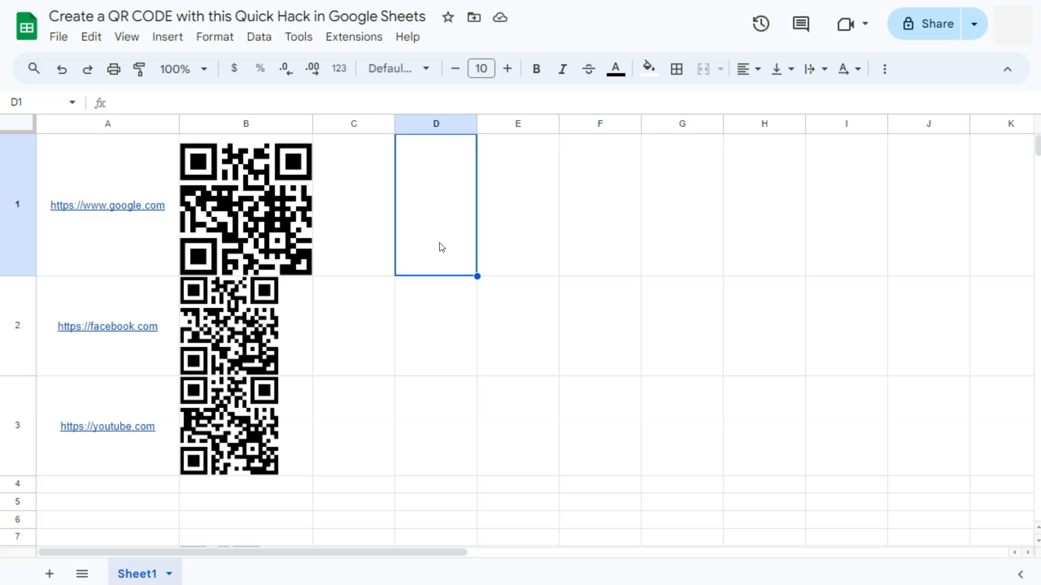